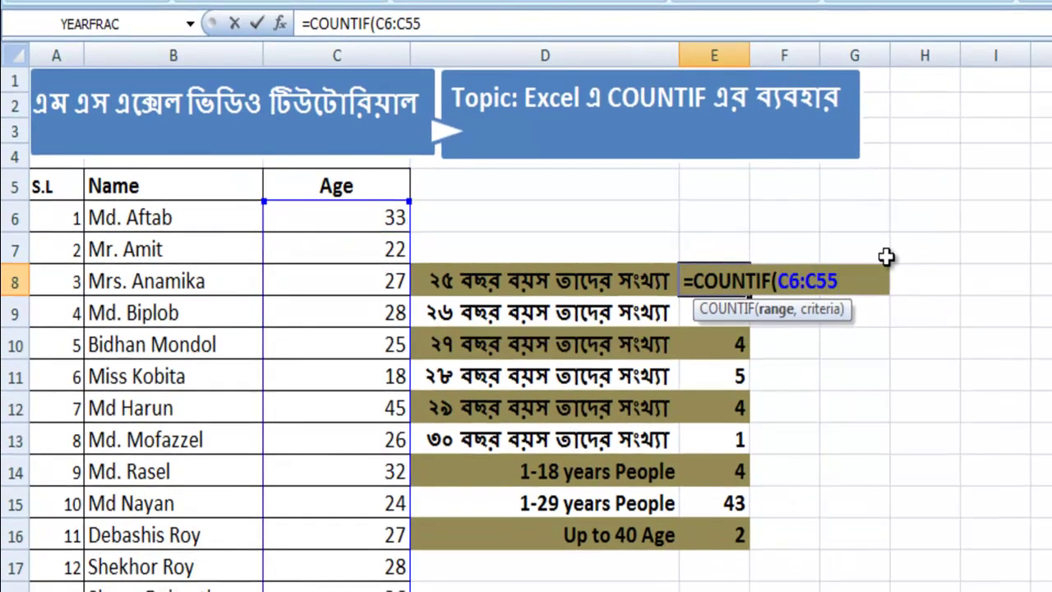
# Step: Check the age range down to row 55 and try to complete the E8 formula as =COUNTIF(C6:C55),"25"
pyautogui.scroll(-16, 356, 477)
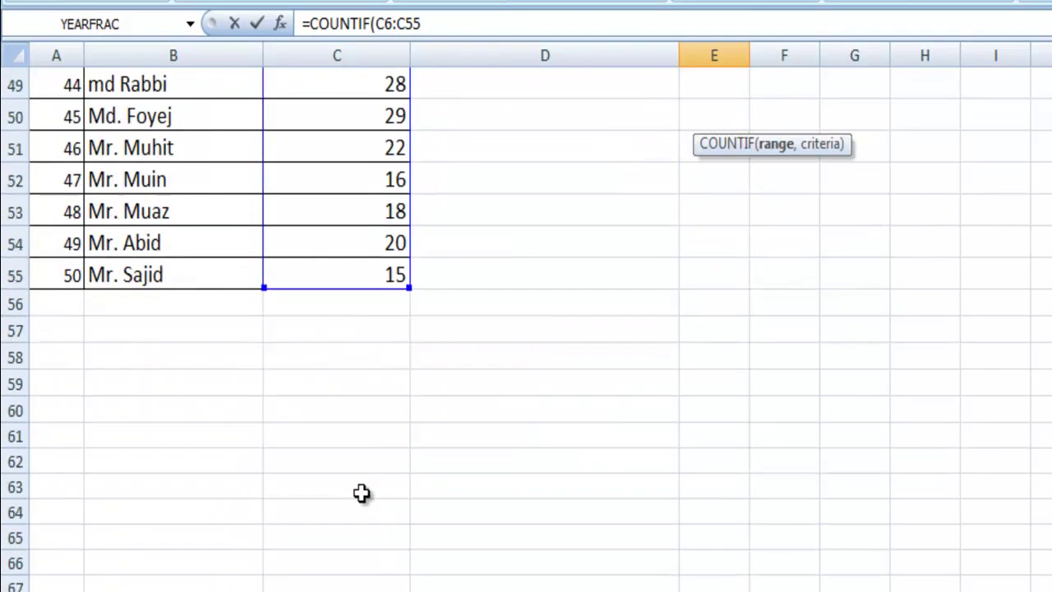
pyautogui.scroll(2, 375, 460)
pyautogui.scroll(-2, 400, 481)
pyautogui.scroll(10, 387, 291)
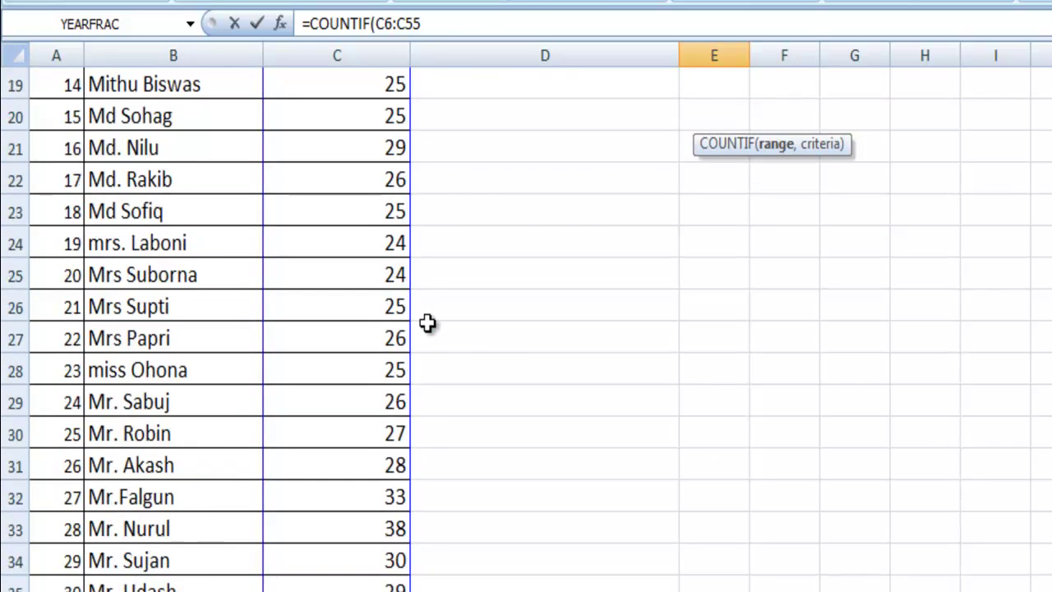
pyautogui.scroll(4, 458, 367)
pyautogui.scroll(2, 458, 367)
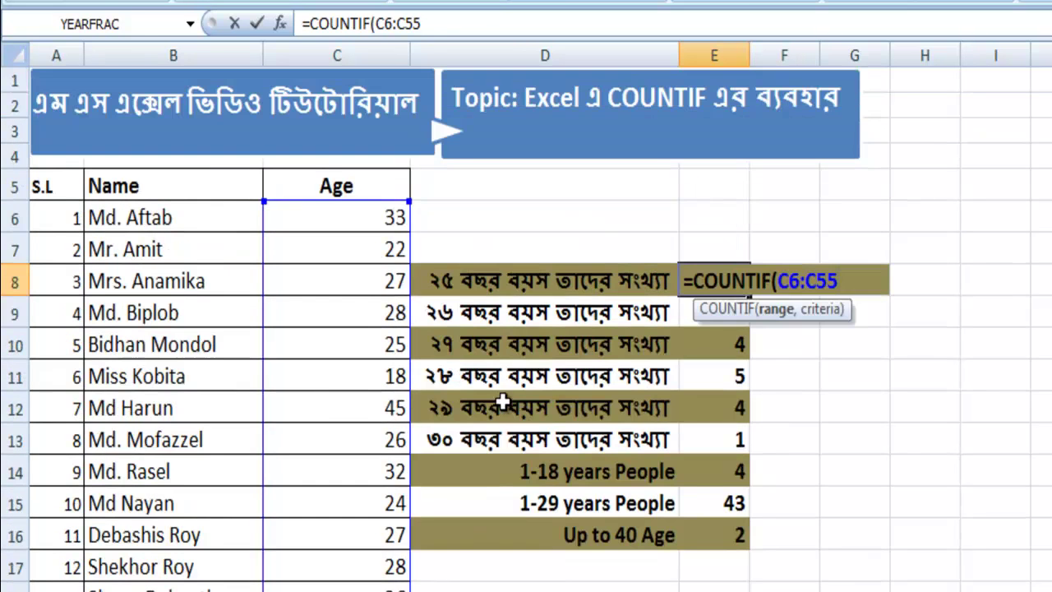
pyautogui.write('),')
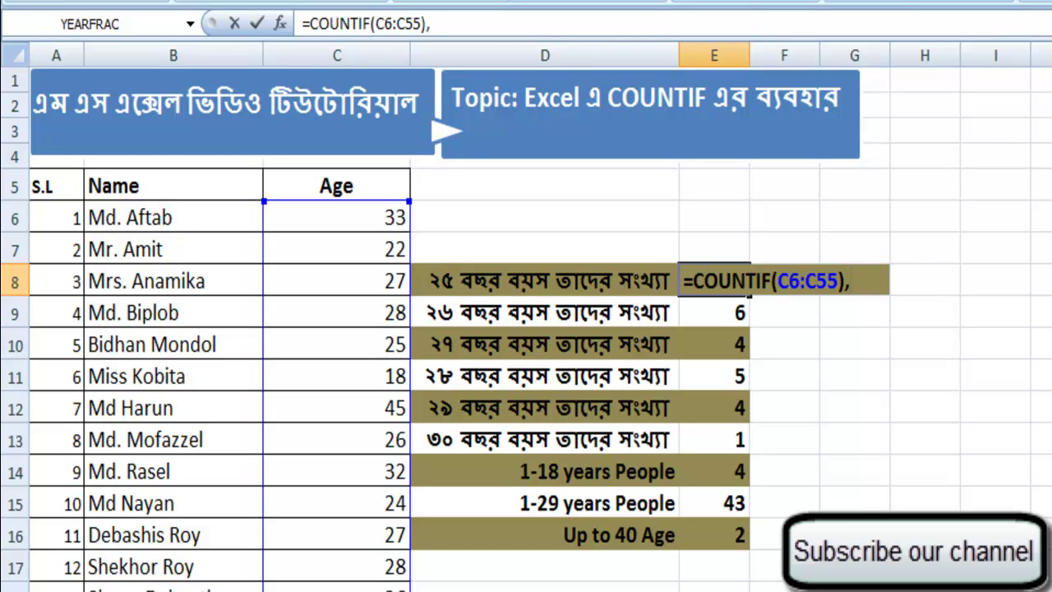
pyautogui.write('""')
pyautogui.write('2')
pyautogui.write('5')
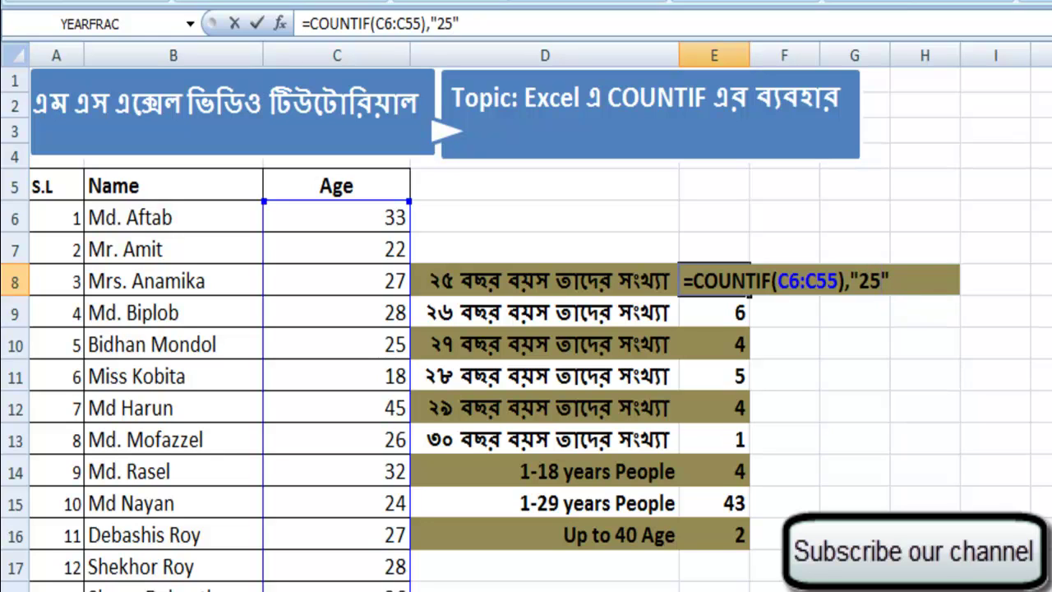
pyautogui.press('Return')
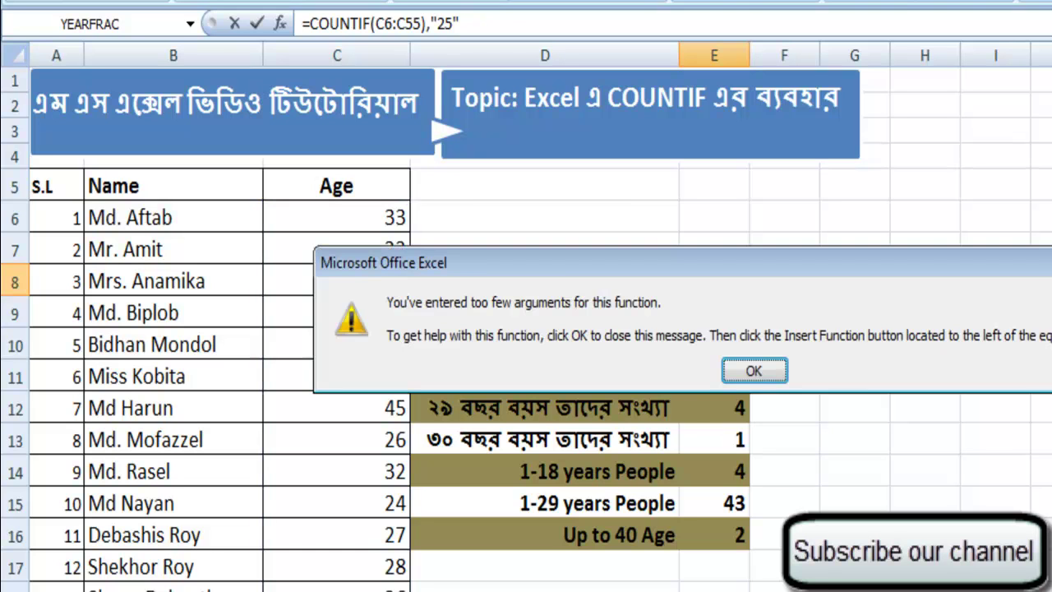
pyautogui.click(760, 371)
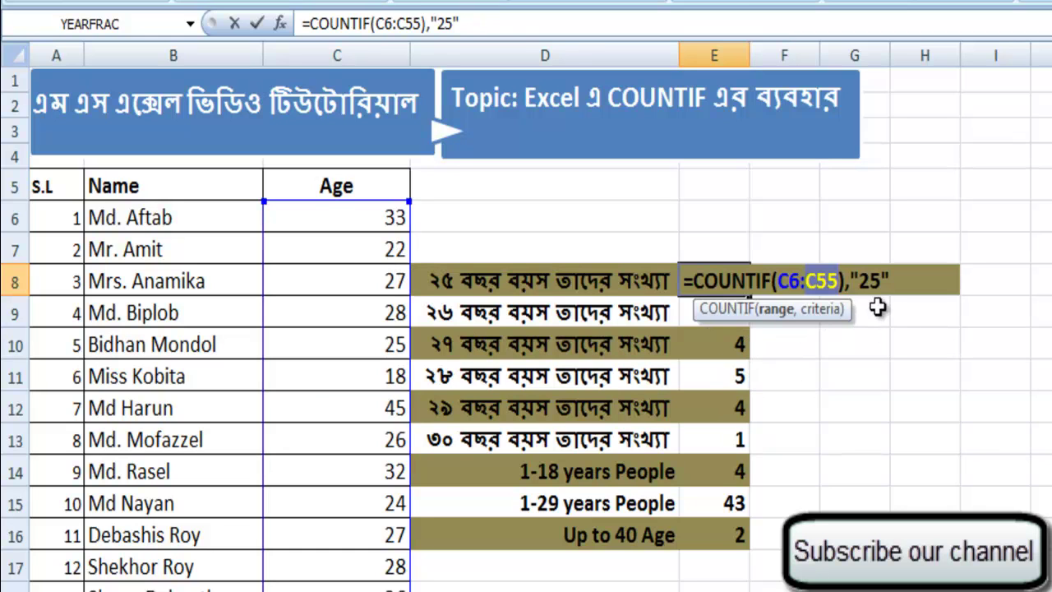
# Step: Correct the formula in E8 to =COUNTIF(C6:C55,"25") and enter it
pyautogui.click(862, 281)
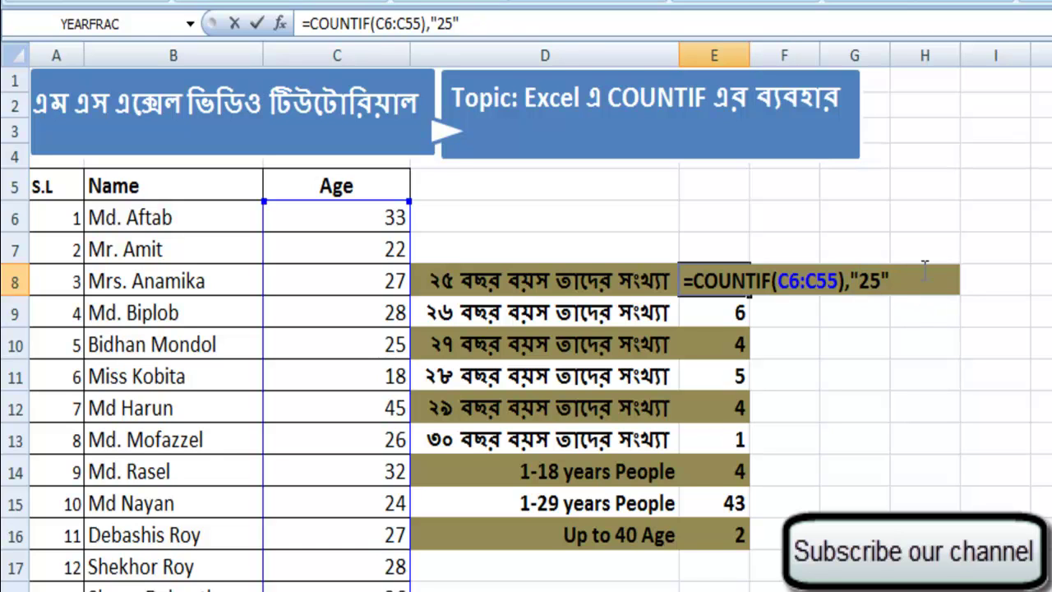
pyautogui.press('BackSpace')
pyautogui.press('BackSpace')
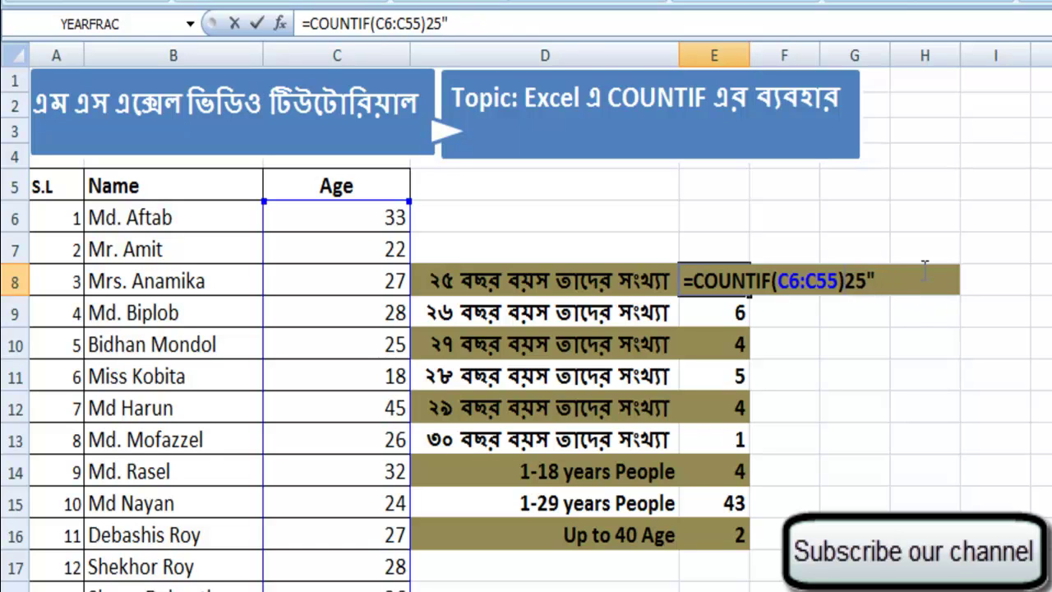
pyautogui.write('"')
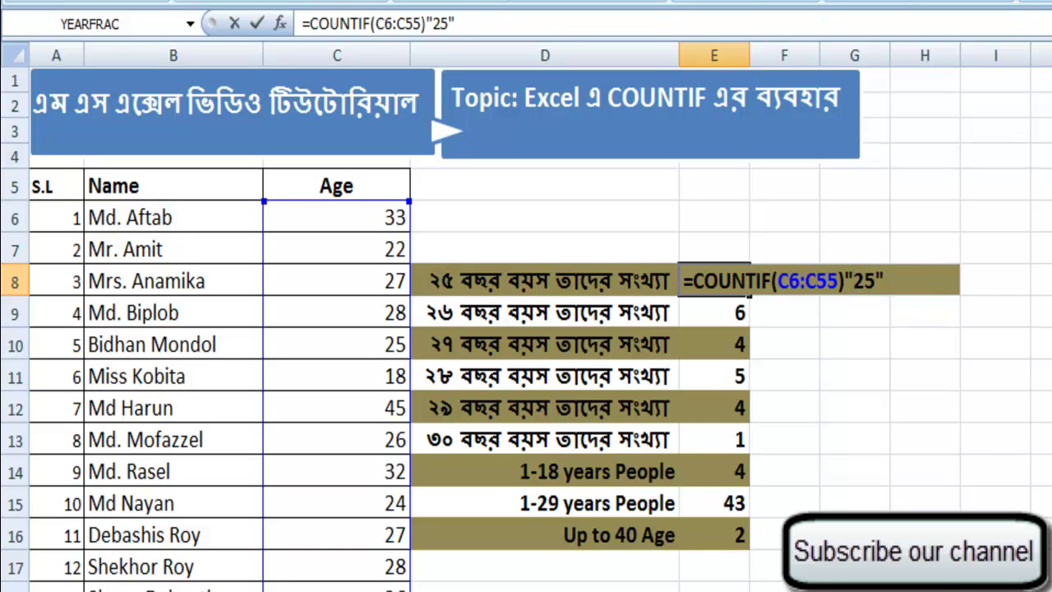
pyautogui.press('Return')
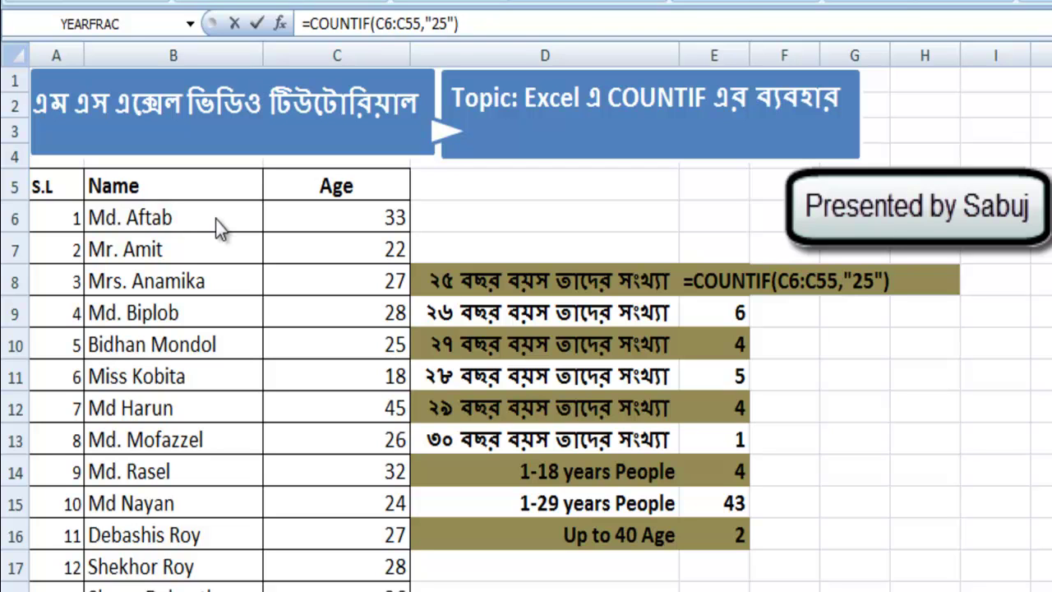
pyautogui.click(787, 281)
pyautogui.press('Return')
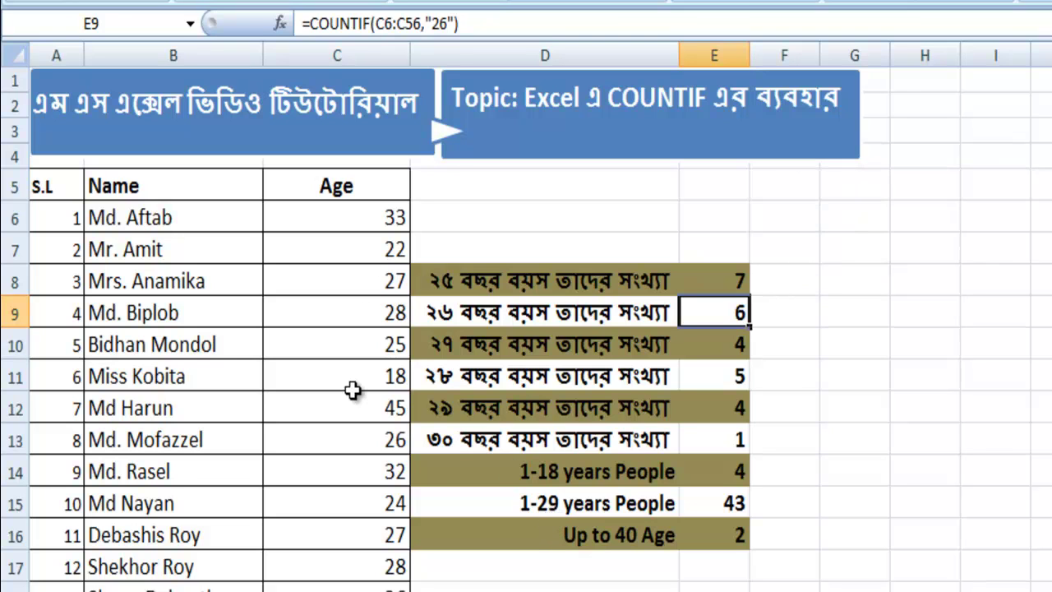
# Step: Look through the age list and inspect the COUNTIF formula for age 26 in E9, leaving it as is
pyautogui.scroll(-7, 366, 361)
pyautogui.scroll(-9, 364, 411)
pyautogui.scroll(13, 364, 415)
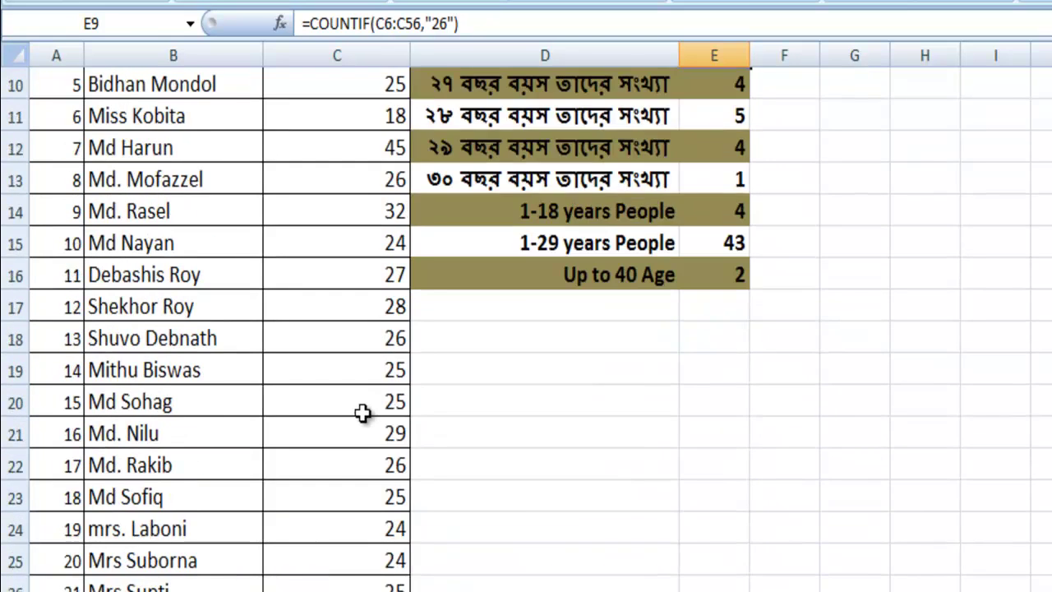
pyautogui.scroll(3, 364, 415)
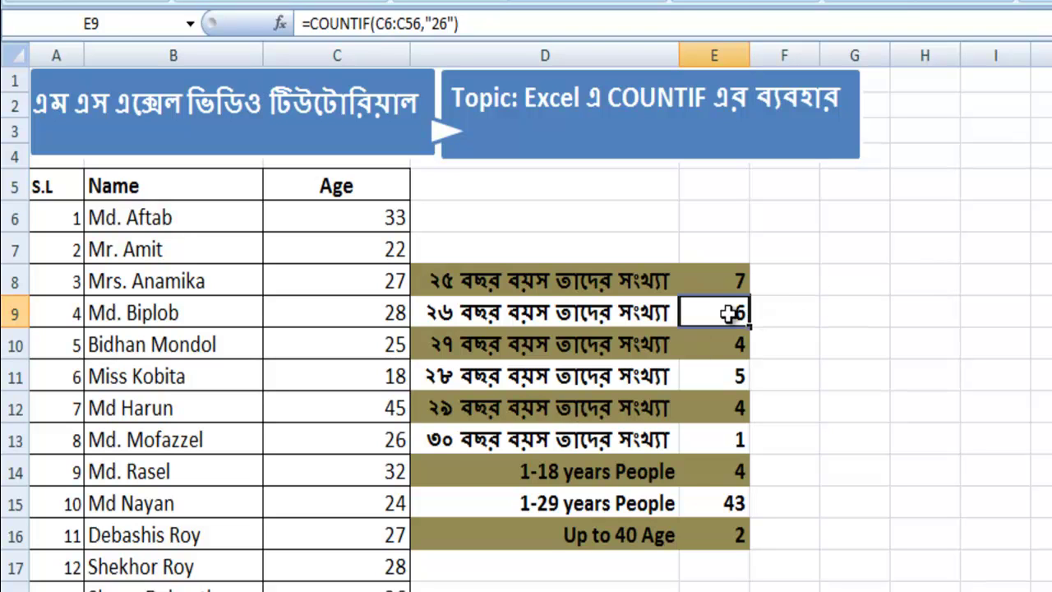
pyautogui.doubleClick(731, 313)
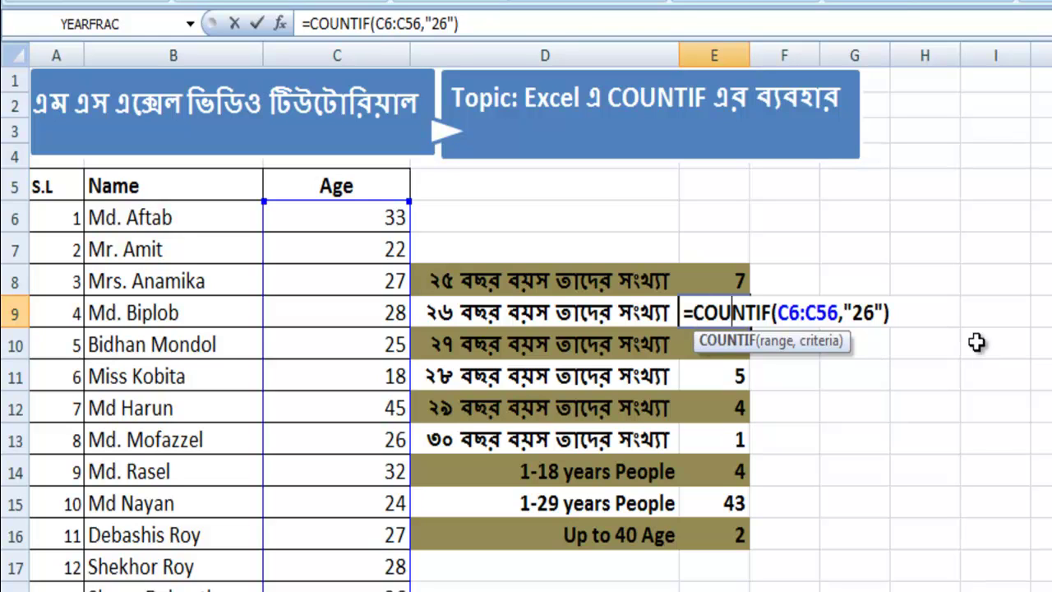
pyautogui.press('Return')
# Step: Examine the COUNTIF formula for 1-18 years People in E14 and compare its range with the age column
pyautogui.scroll(-1, 555, 559)
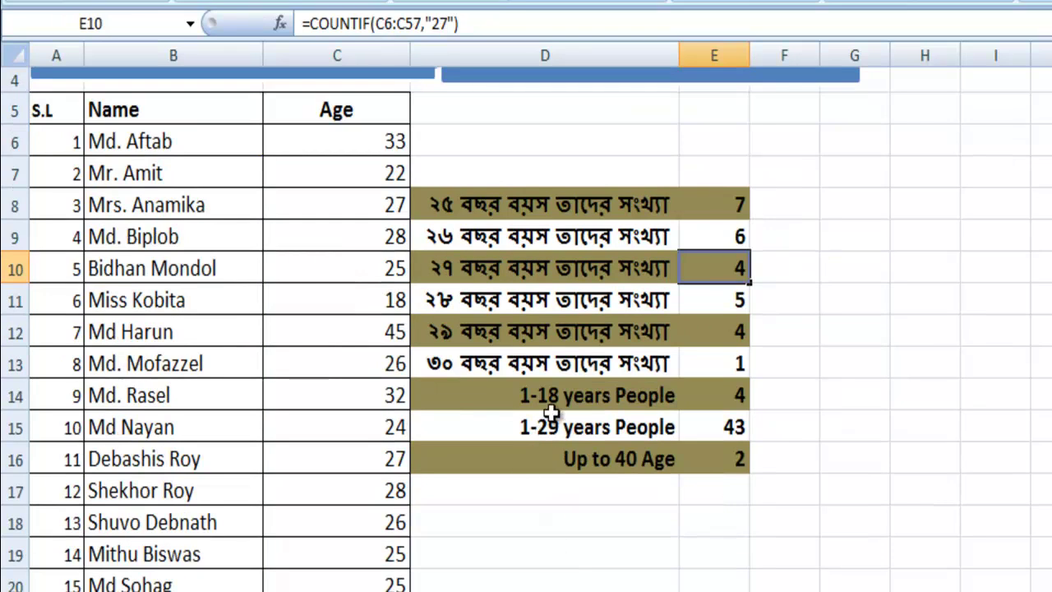
pyautogui.click(716, 403)
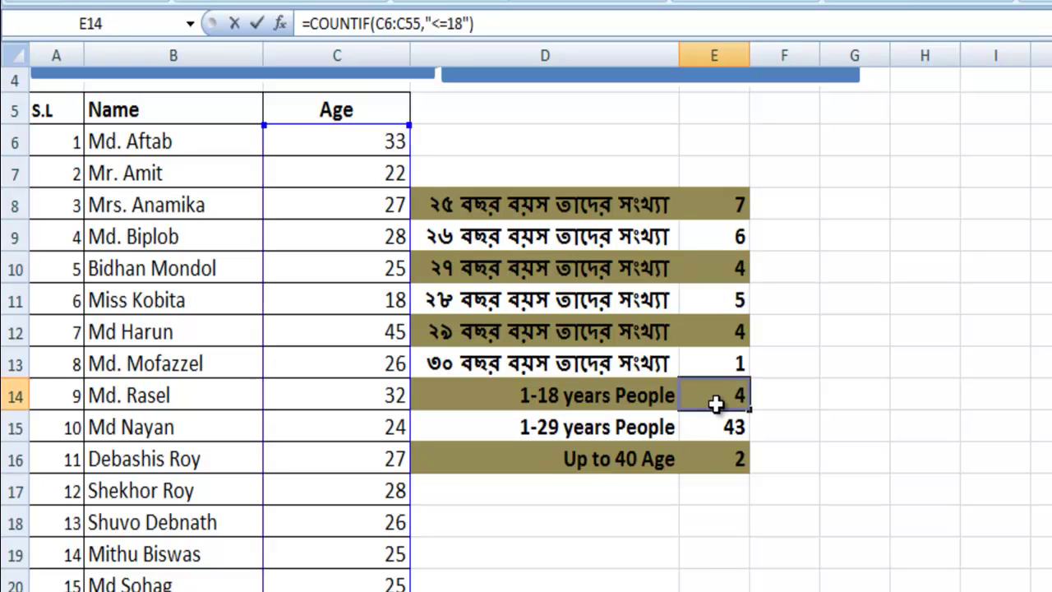
pyautogui.doubleClick(716, 403)
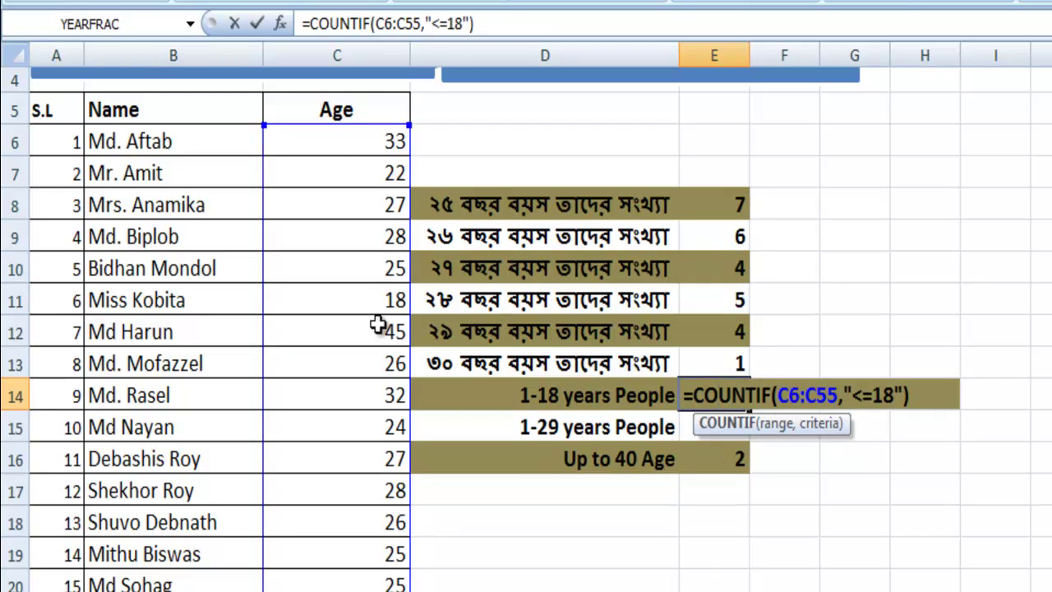
pyautogui.scroll(-4, 364, 474)
pyautogui.scroll(5, 363, 474)
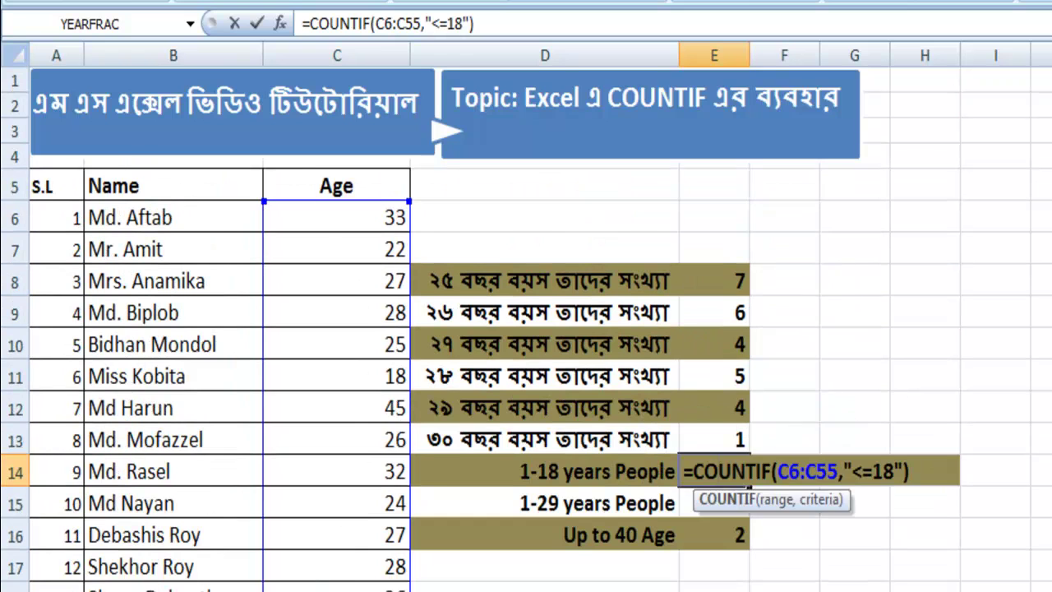
pyautogui.scroll(-1, 347, 294)
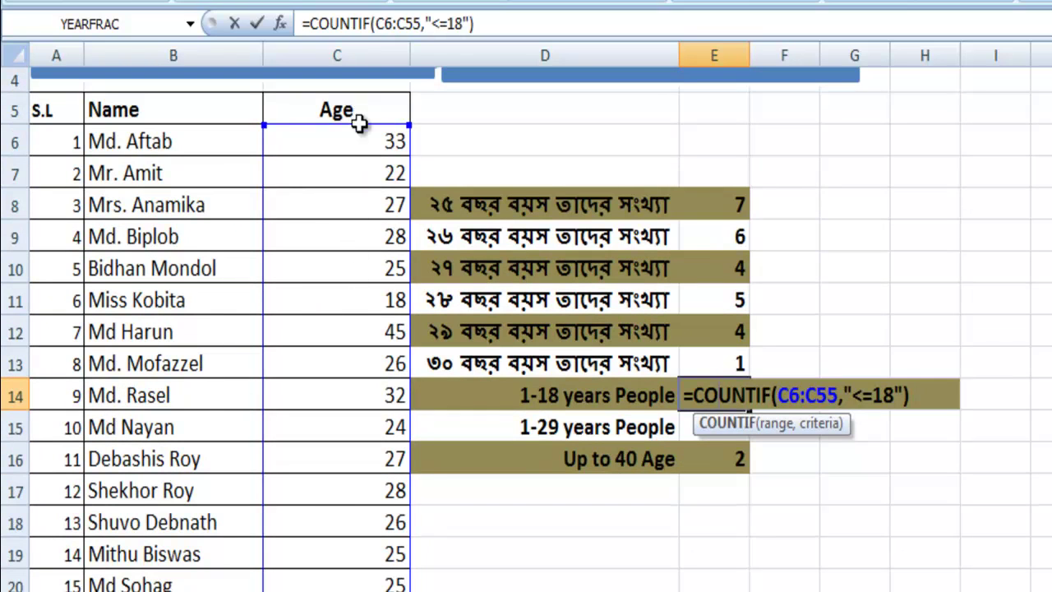
pyautogui.scroll(-14, 359, 161)
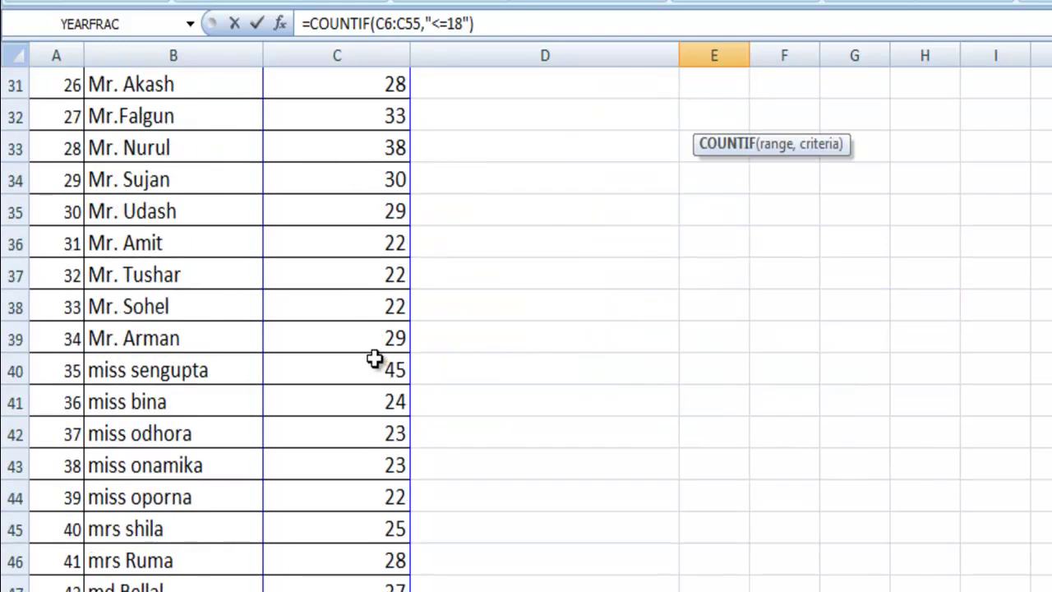
pyautogui.scroll(10, 376, 362)
pyautogui.scroll(5, 376, 363)
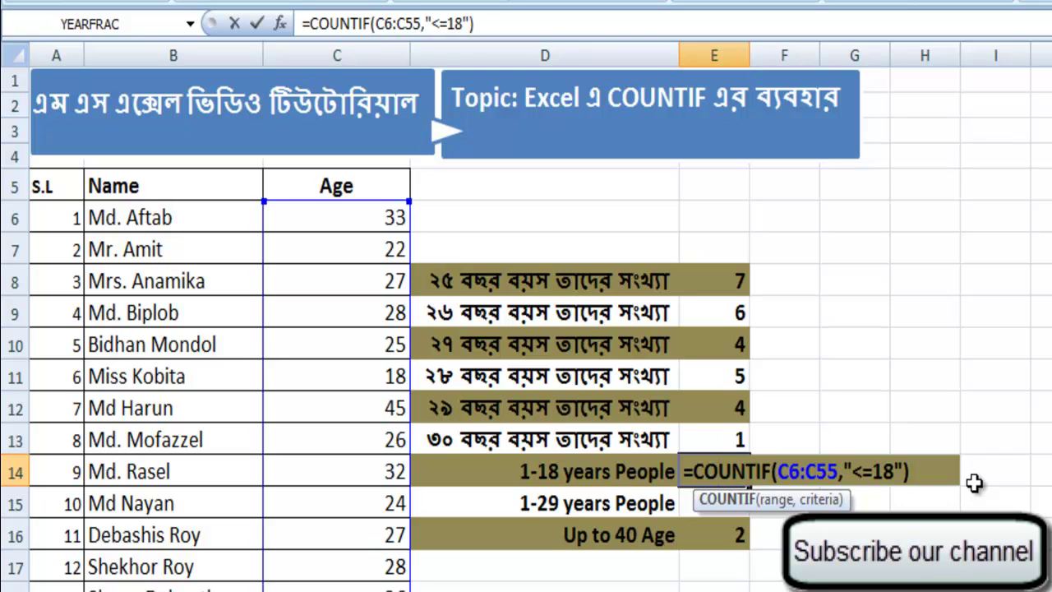
pyautogui.press('Return')
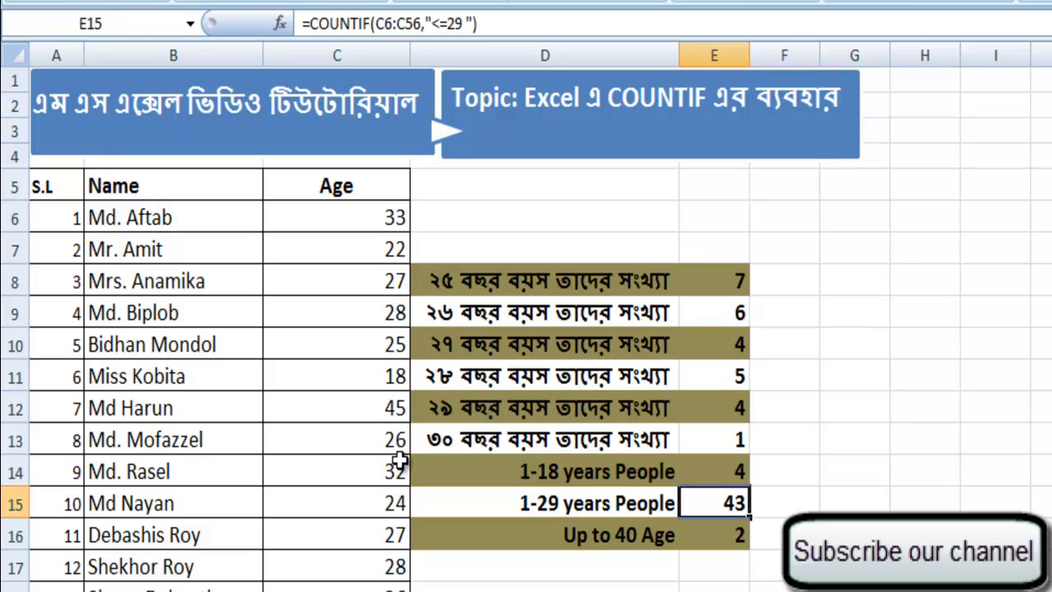
# Step: Examine the COUNTIF formula for Up to 40 Age in E16 and close it without changes
pyautogui.scroll(-1, 401, 461)
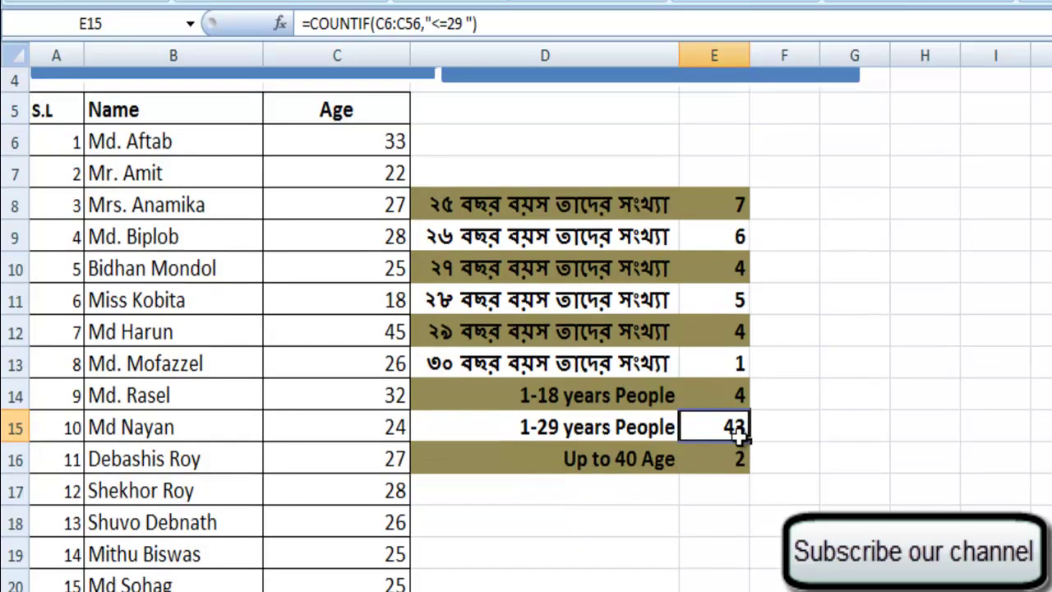
pyautogui.click(835, 377)
pyautogui.scroll(-1, 812, 396)
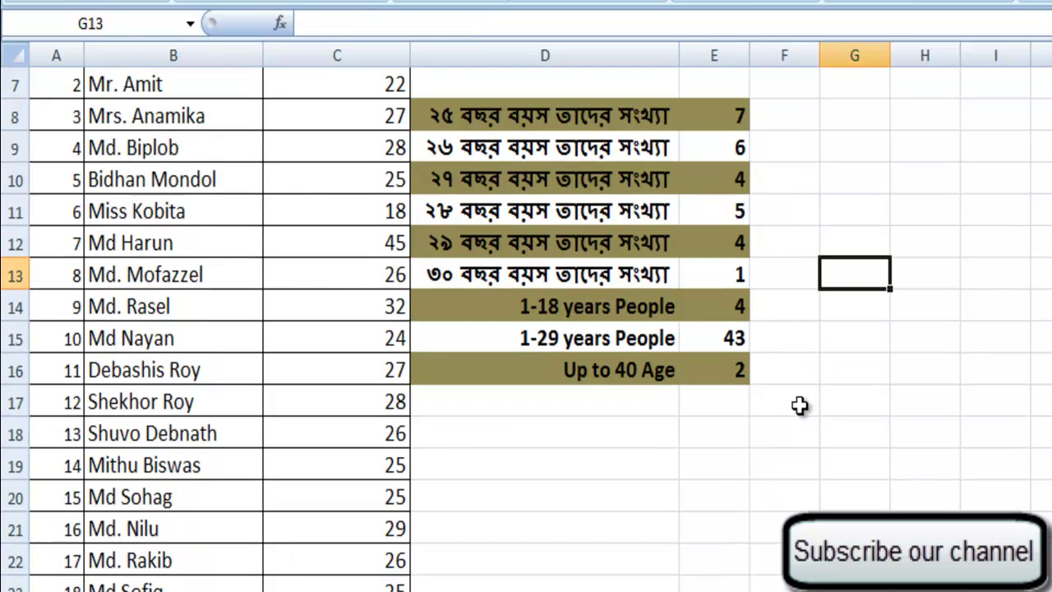
pyautogui.doubleClick(720, 377)
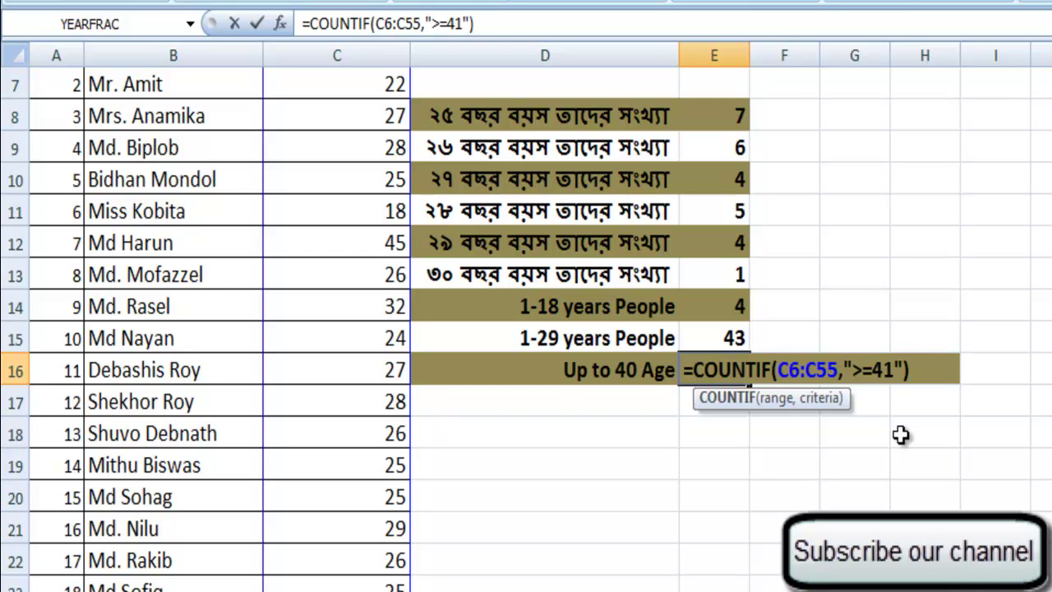
pyautogui.press('Return')
pyautogui.scroll(-2, 604, 508)
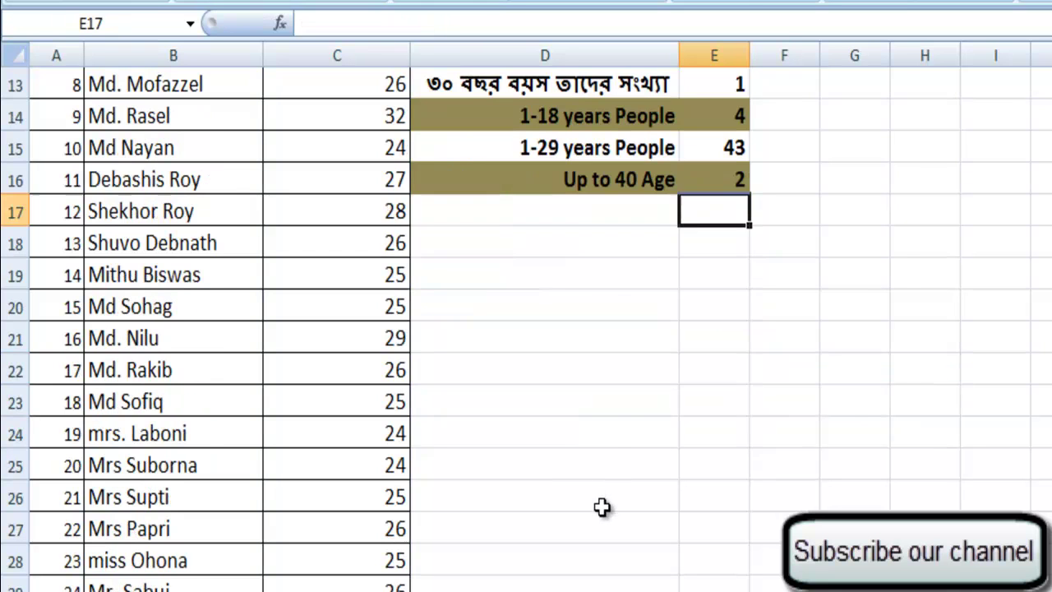
pyautogui.scroll(3, 603, 507)
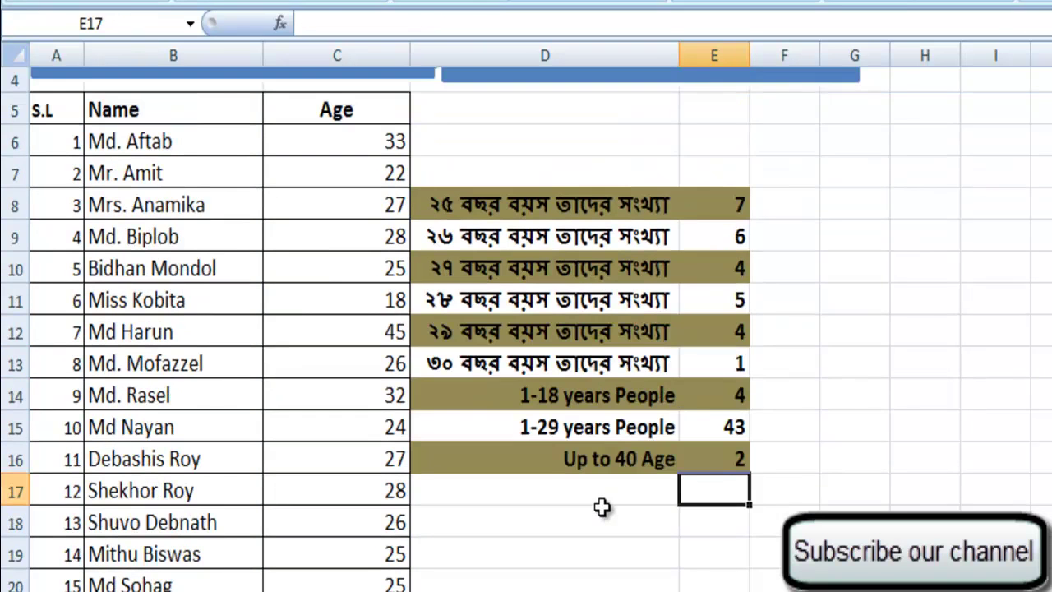